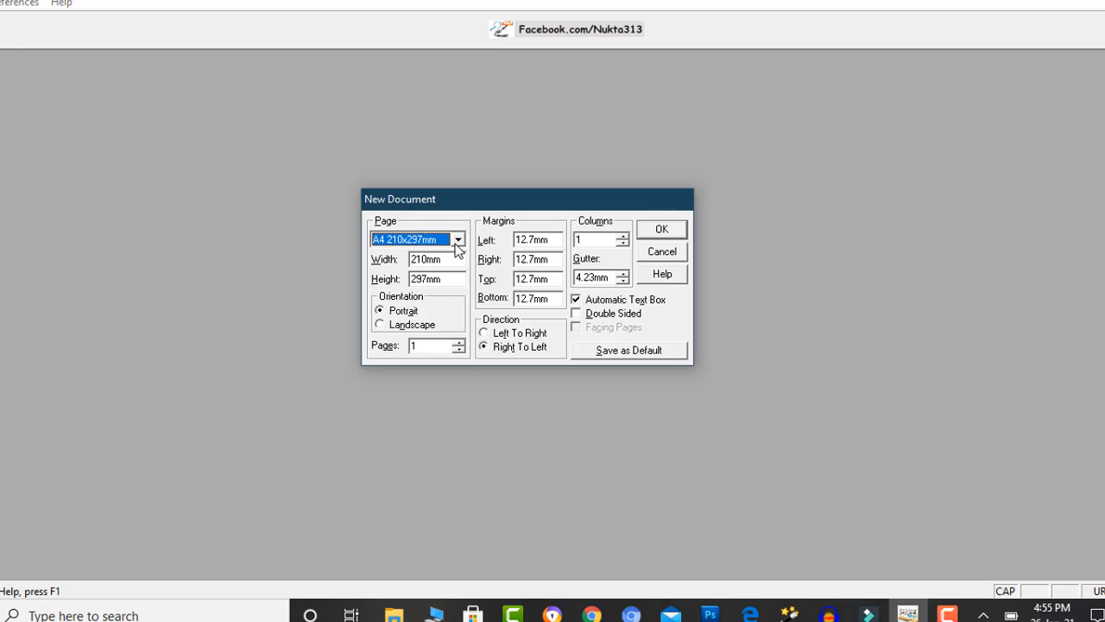
- Create a new A4 document, 210 x 297 mm, in portrait orientation
left_click(458, 242)
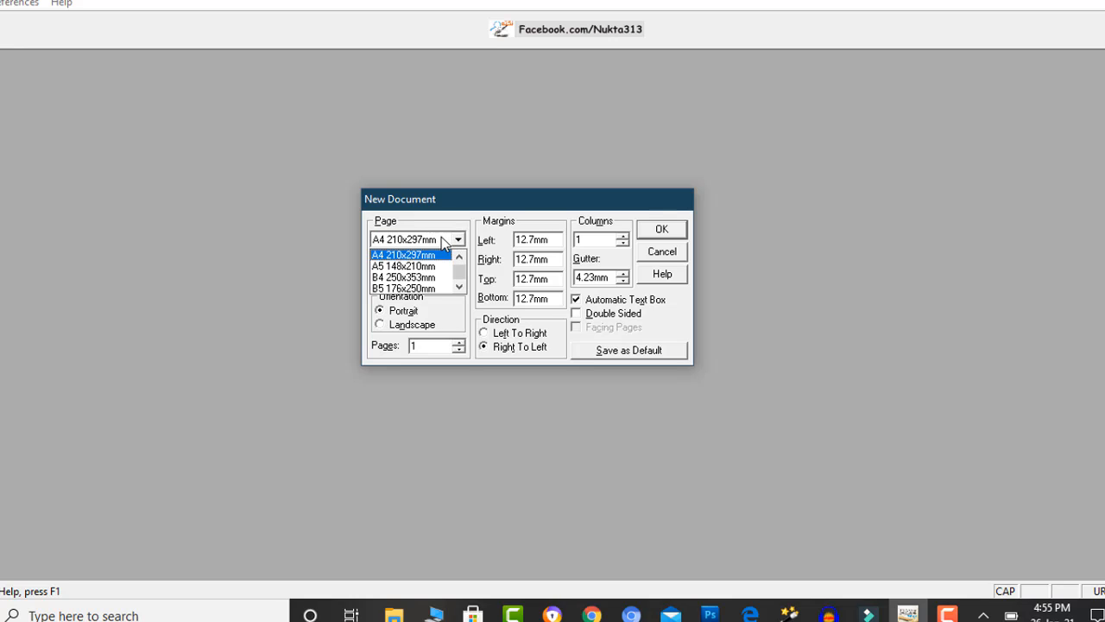
left_click(429, 256)
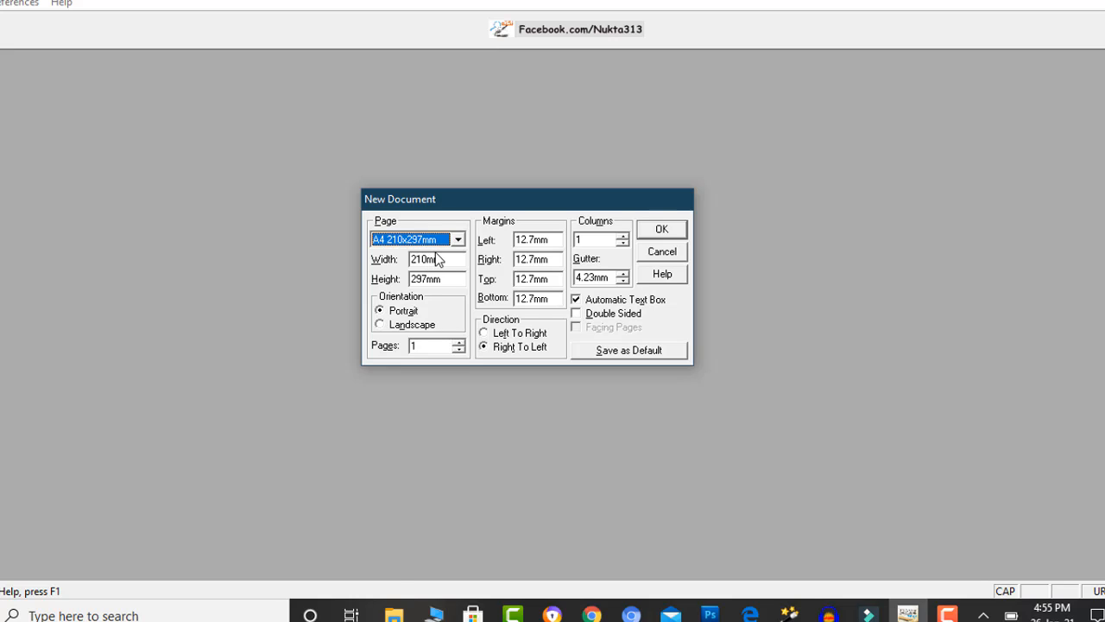
left_click(457, 242)
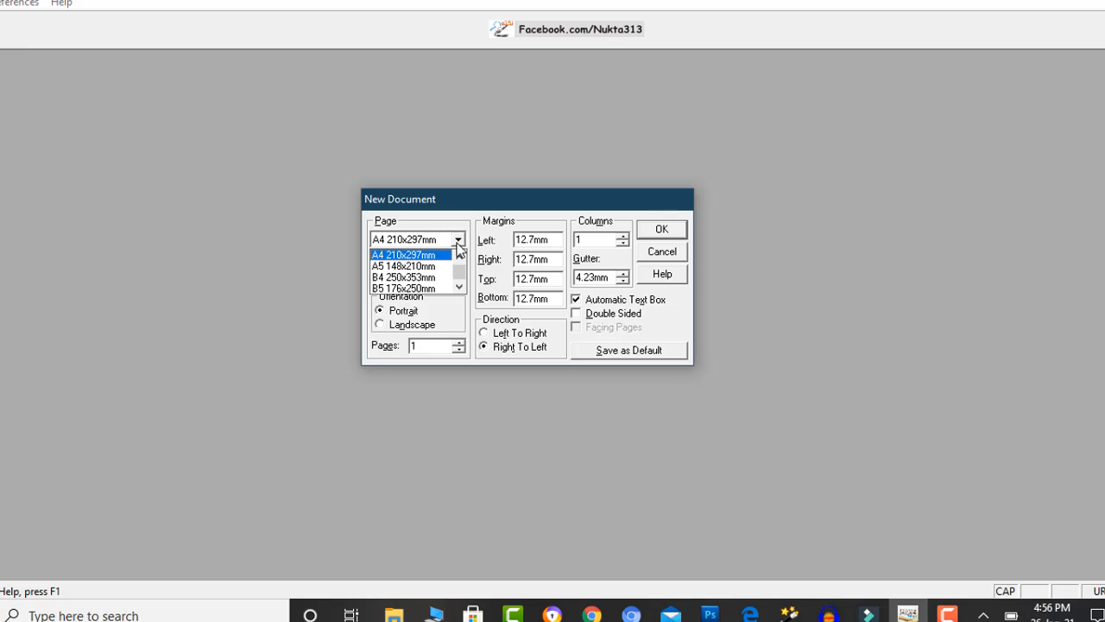
left_click(457, 316)
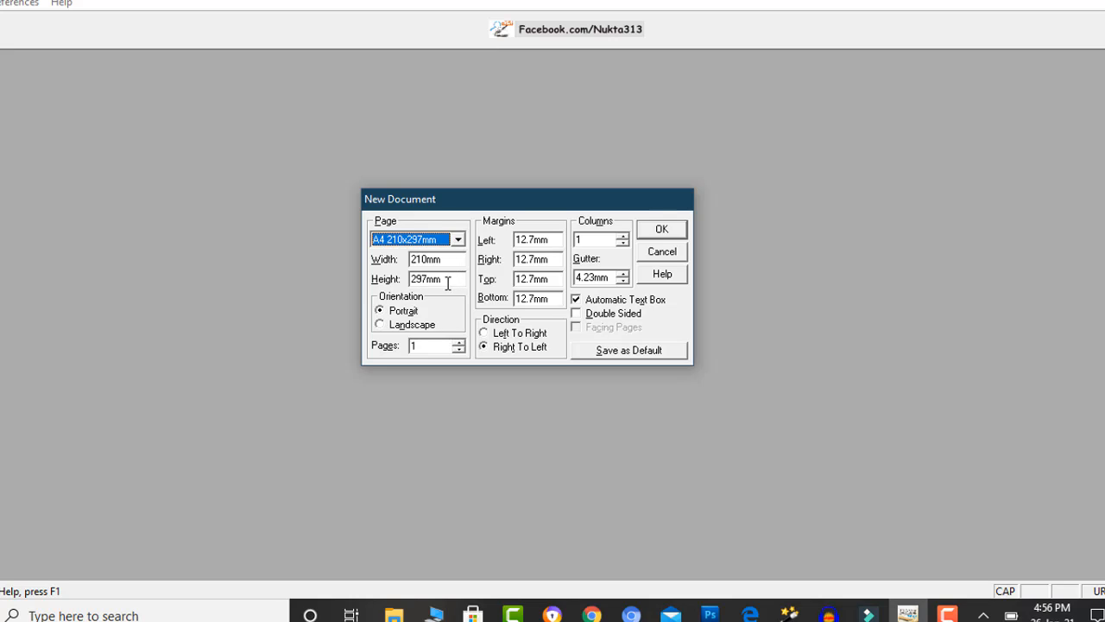
left_click_drag(445, 259, 405, 285)
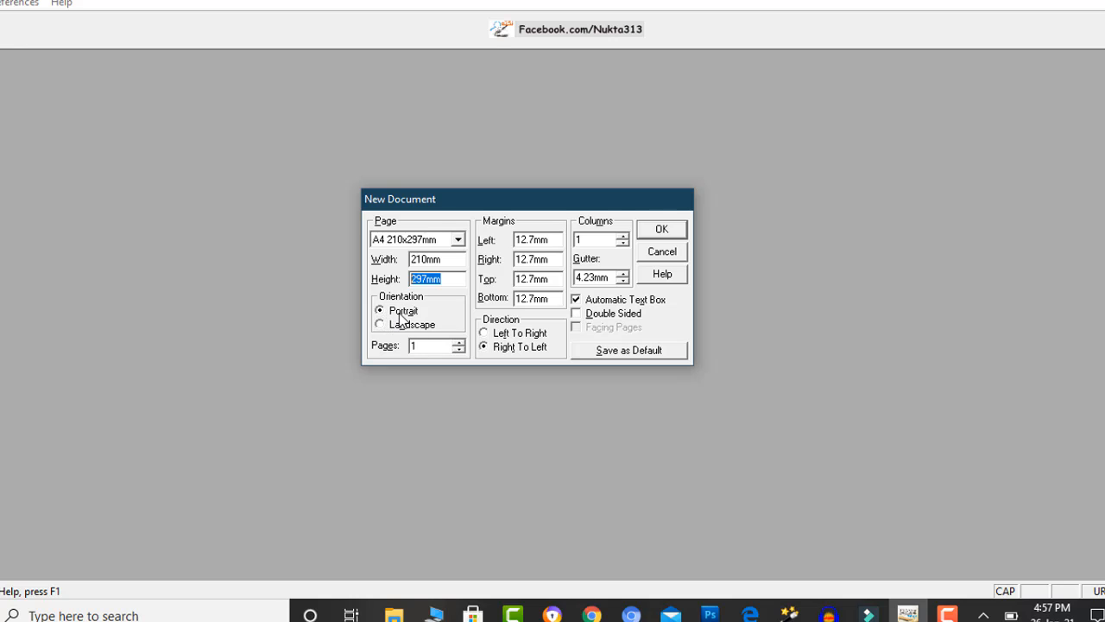
left_click(657, 230)
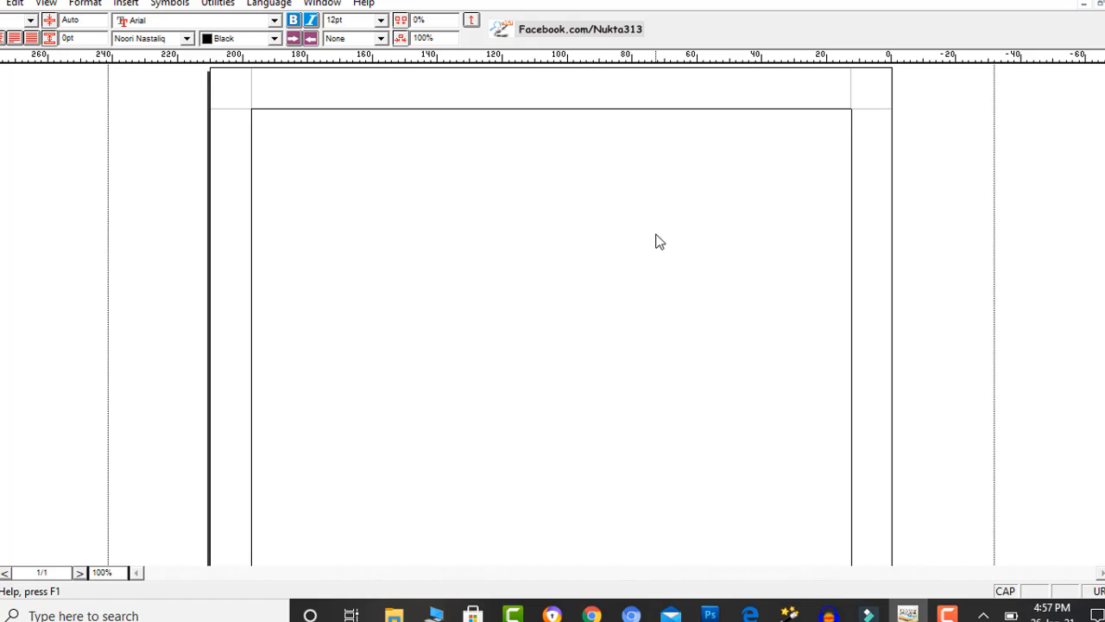
- Create another new A4 document in landscape orientation
key("ctrl+n")
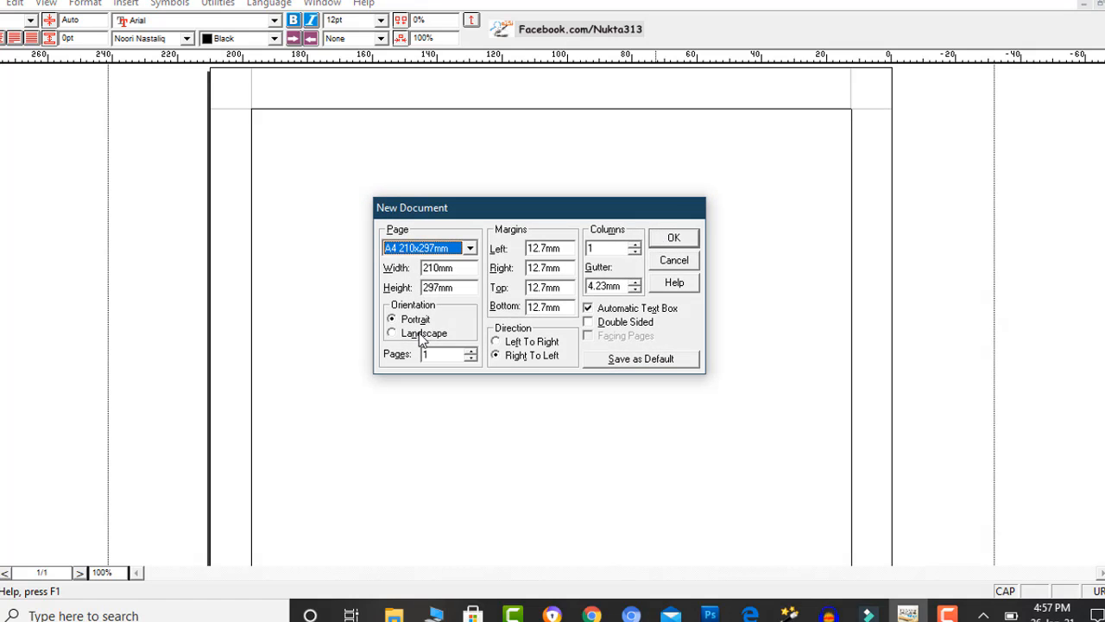
left_click(403, 336)
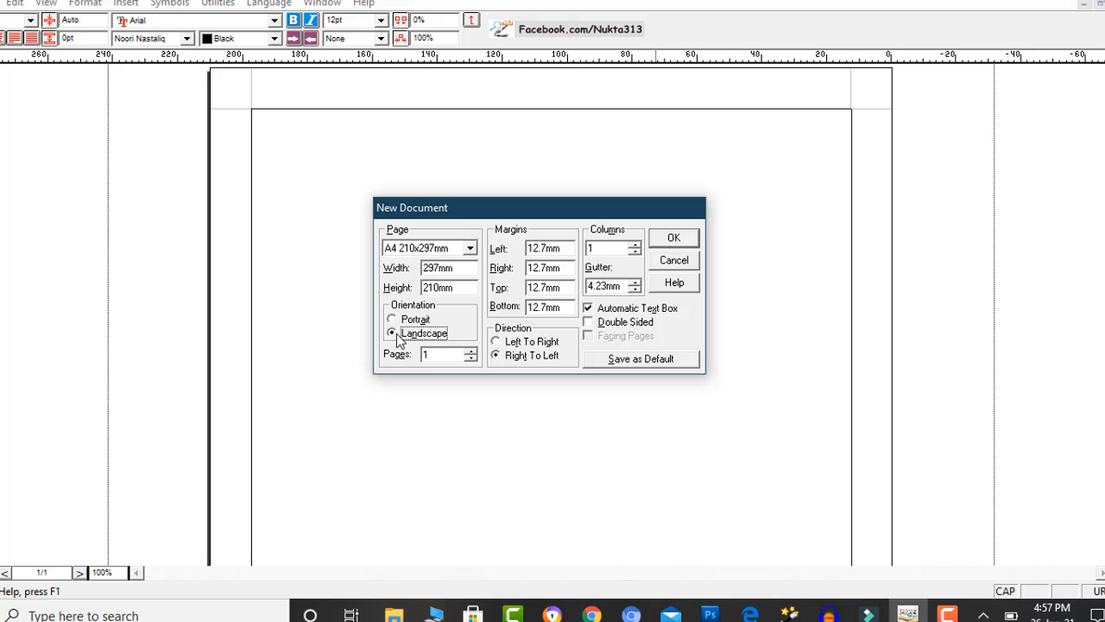
left_click(676, 239)
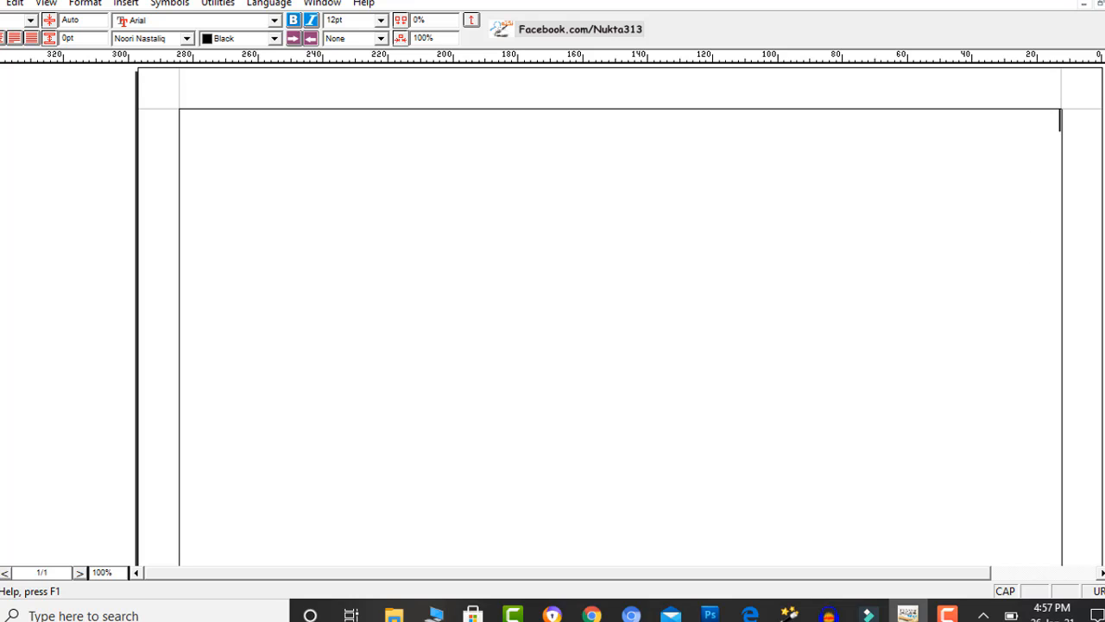
scroll(619, 337, "up", 1)
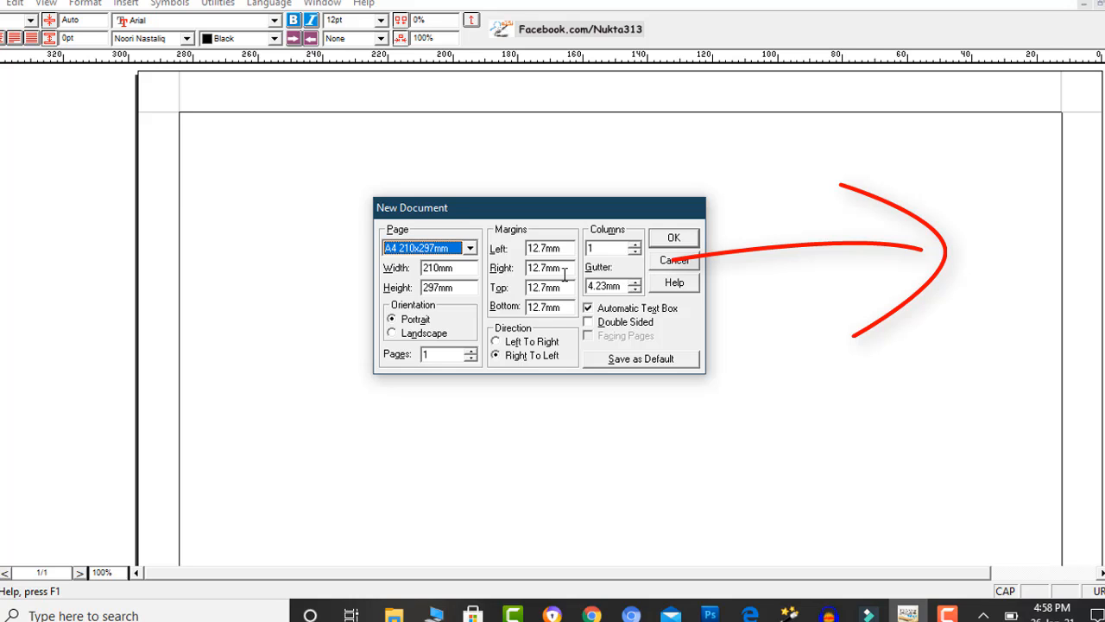
- Create a right-to-left A4 portrait document with 12.7 mm margins on all four sides
mouse_move(570, 269)
left_mouse_down()
mouse_move(523, 269)
mouse_move(522, 298)
left_mouse_up()
left_click(566, 288)
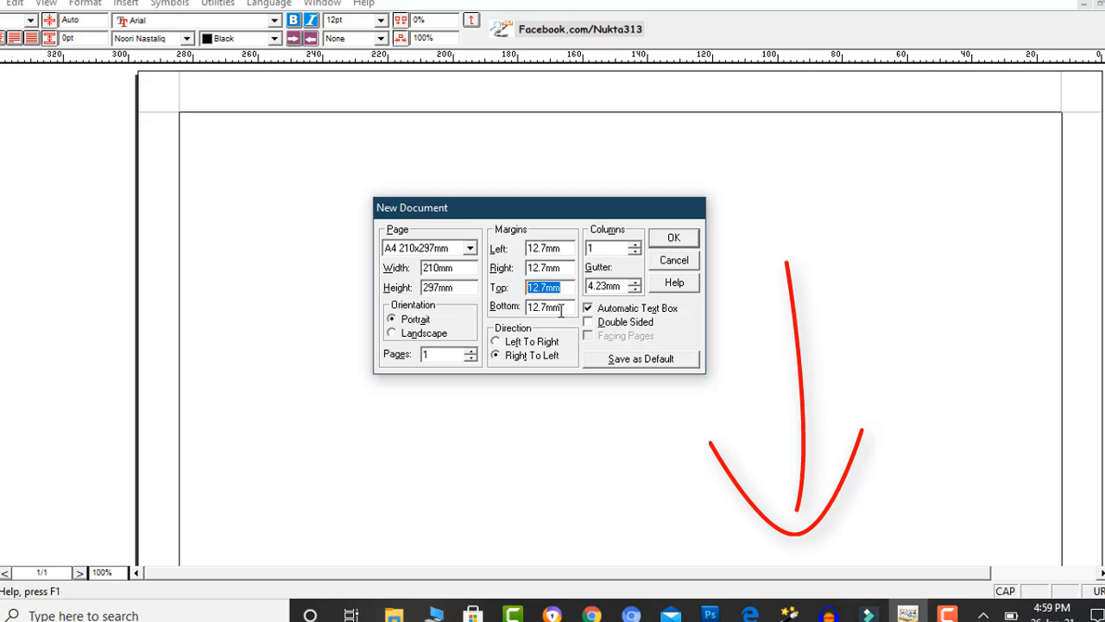
left_click_drag(561, 307, 521, 314)
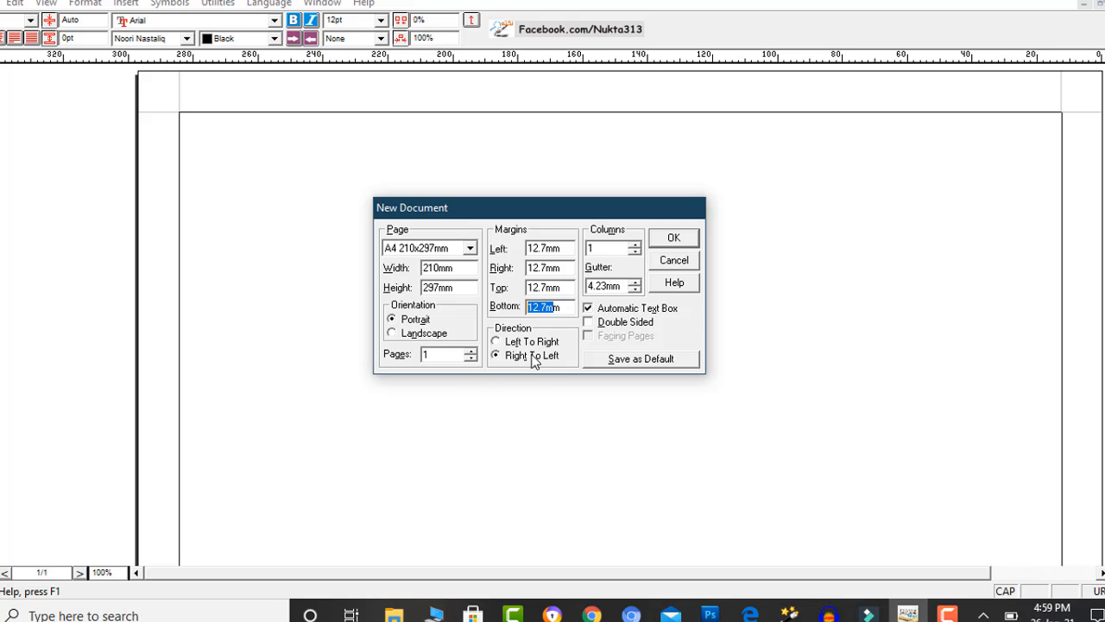
left_click(679, 240)
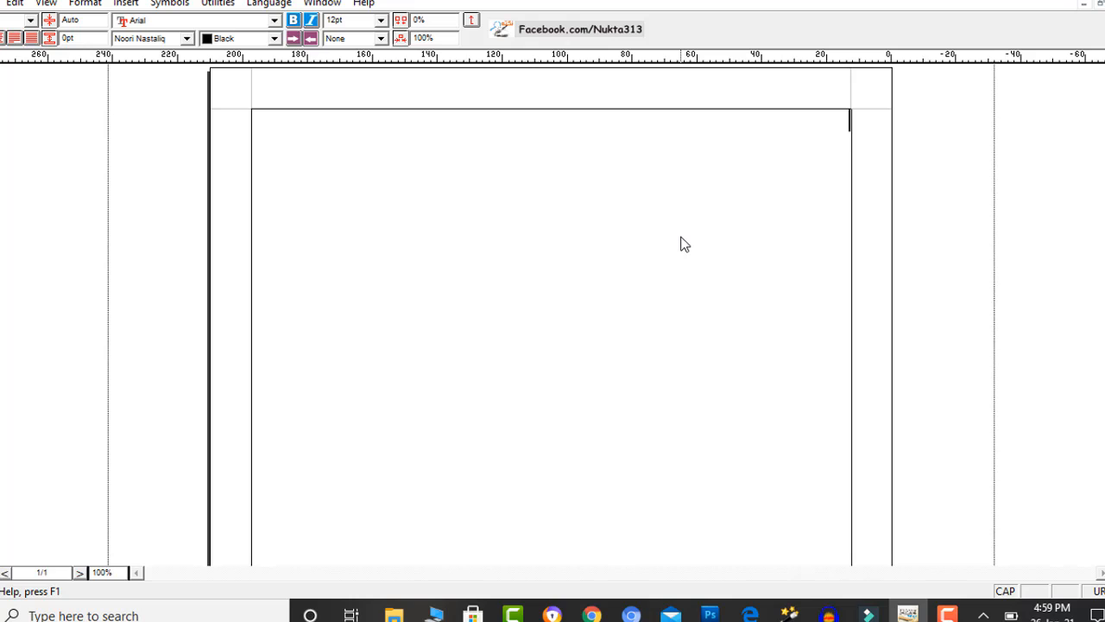
- Enter a short Urdu phrase at the start of the right-to-left page
key("Caps_Lock")
type("میرا")
type("ام عمر")
- Create an A4 document with left-to-right direction and enter a short Urdu text at its start
key("ctrl+n")
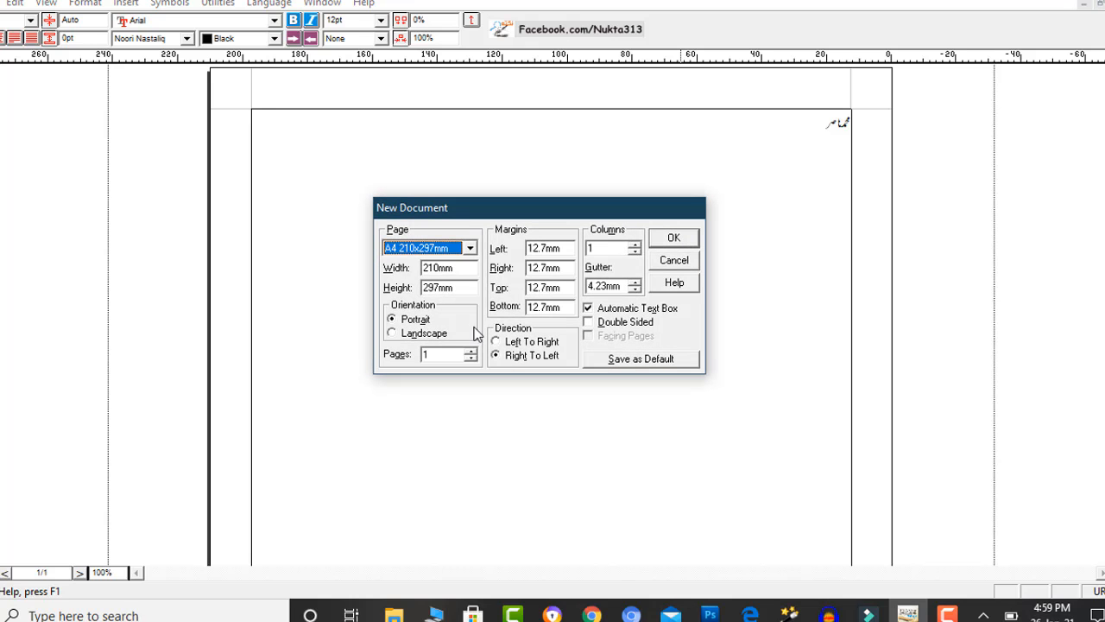
left_click(508, 343)
left_click(682, 240)
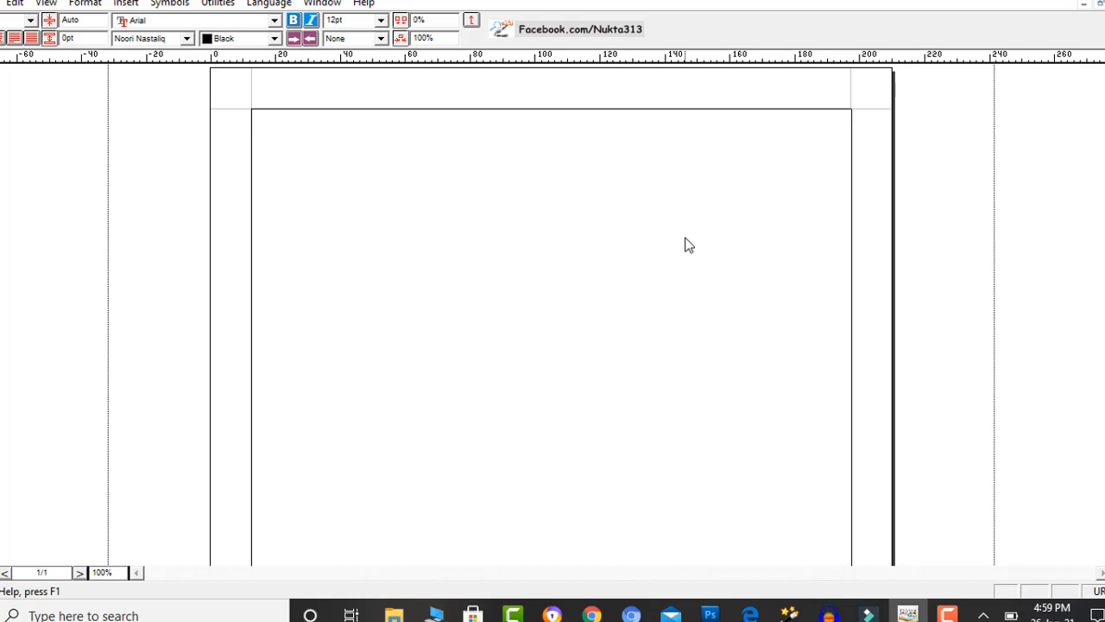
type("9")
key("BackSpace")
type("99ma")
- Create a right-to-left A4 document with 3 columns and a 4.23 mm gutter
key("ctrl+n")
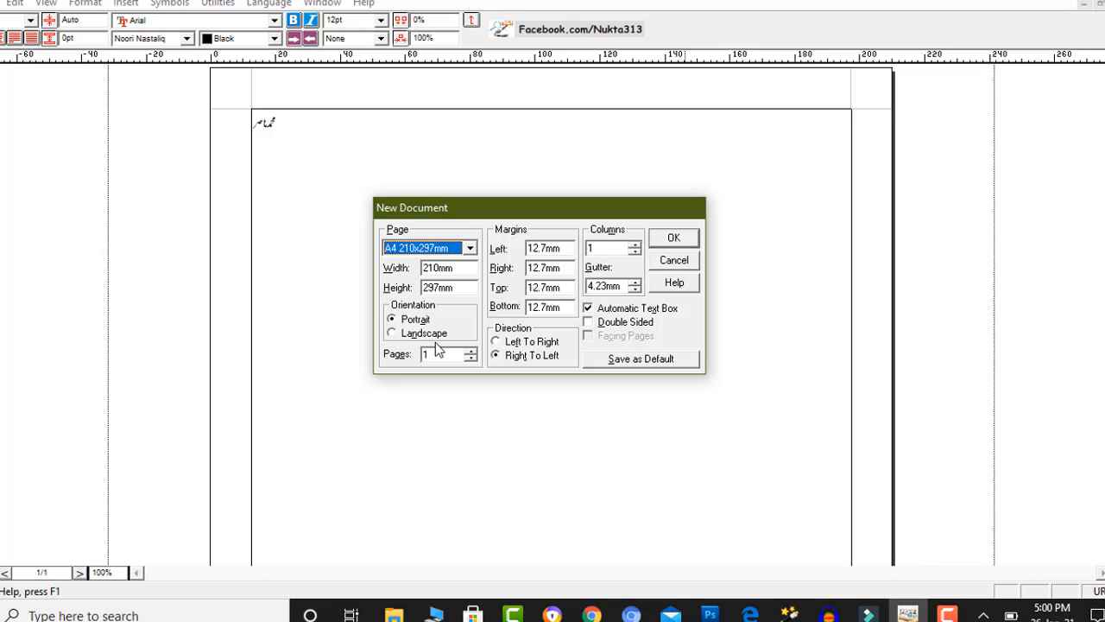
left_click(634, 247)
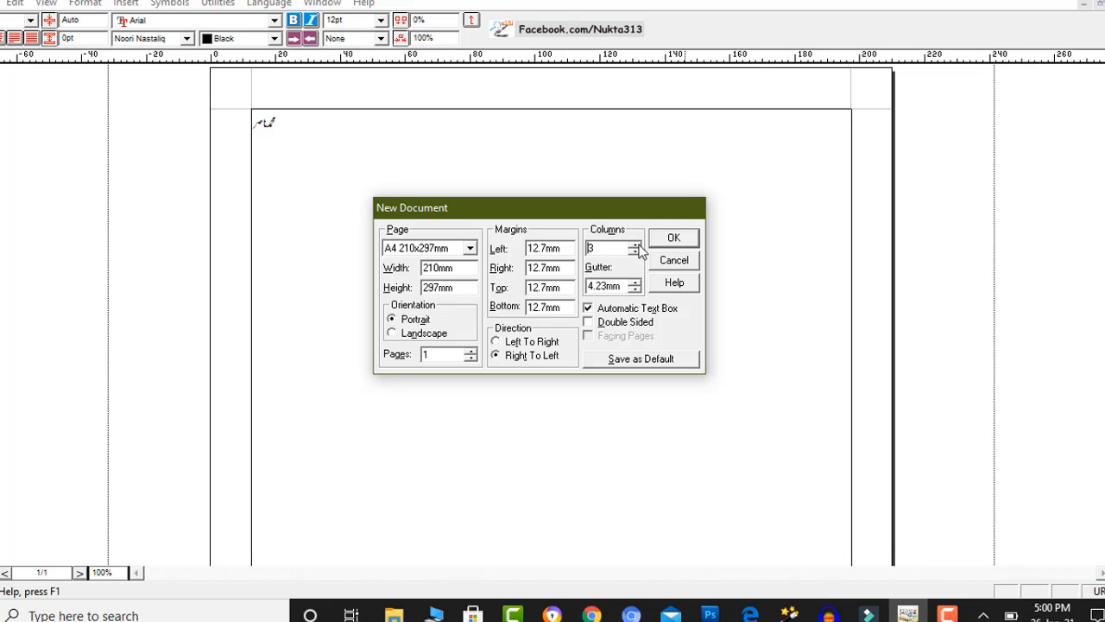
left_click(658, 245)
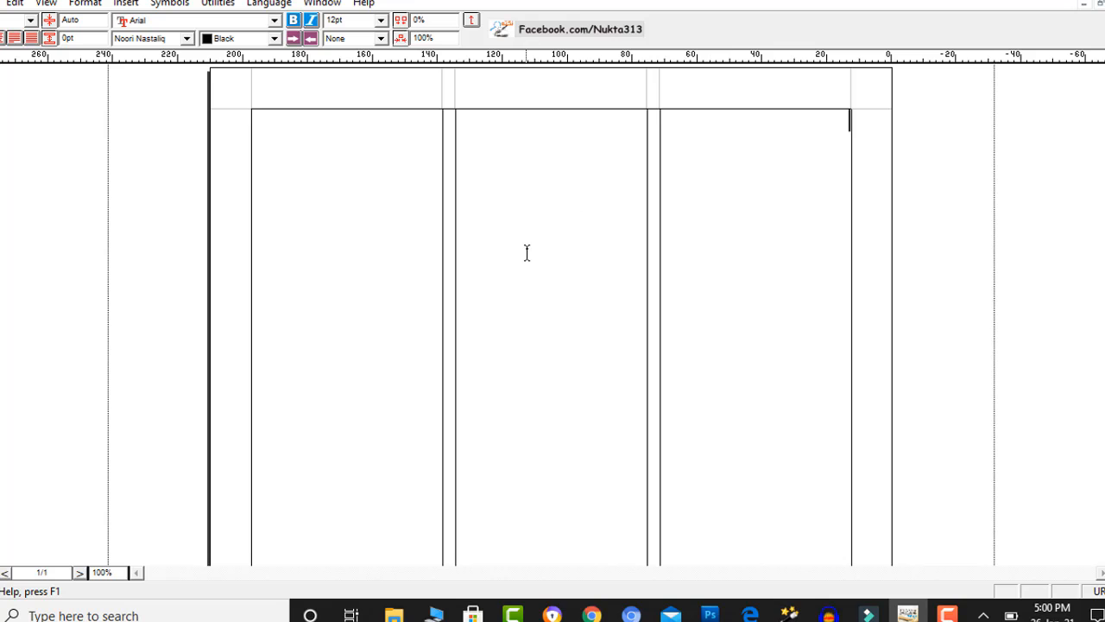
- Try a reduced gutter in a new single-column A4 document
key("ctrl+n")
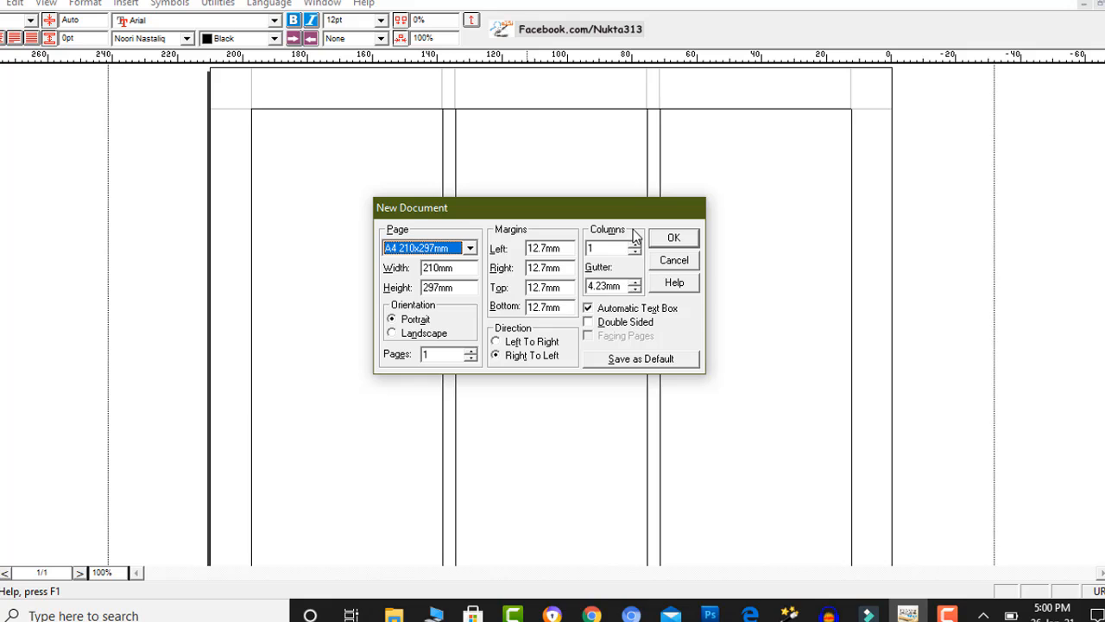
left_click(635, 290)
left_click(635, 290)
left_click(635, 290)
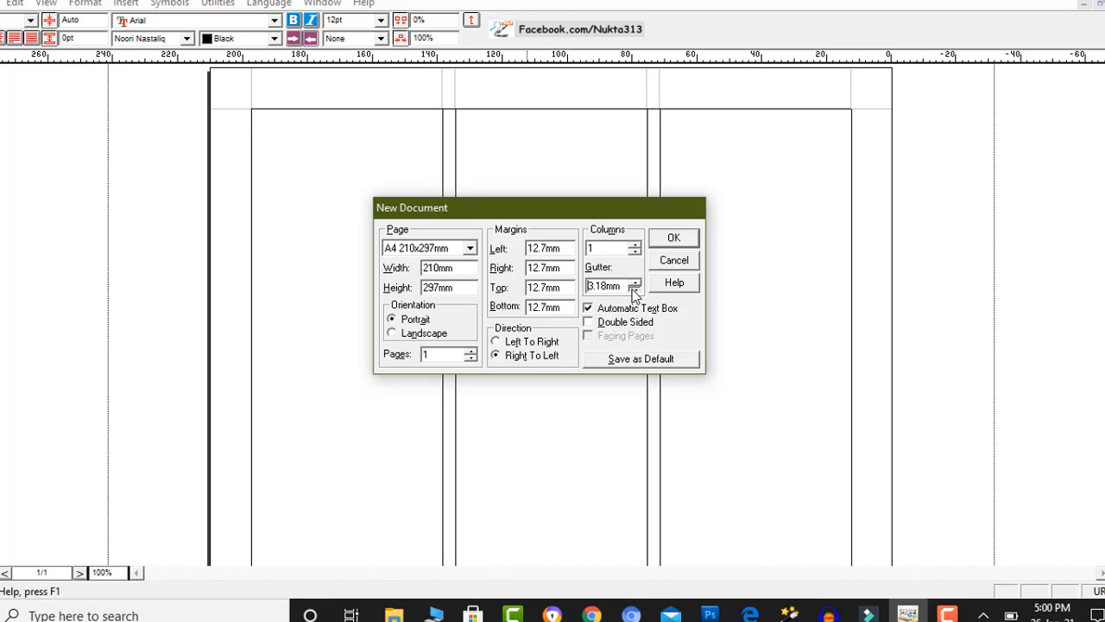
left_click(635, 290)
left_click(663, 245)
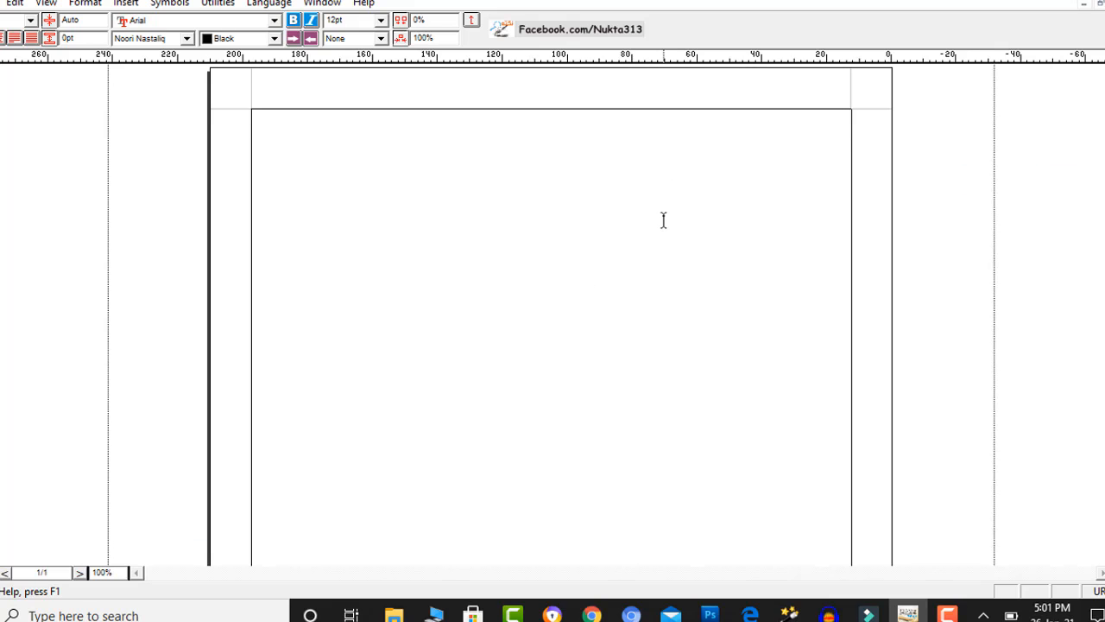
- Create an A4 document with 3 columns and the gutter reduced to 2.48 mm
key("ctrl+n")
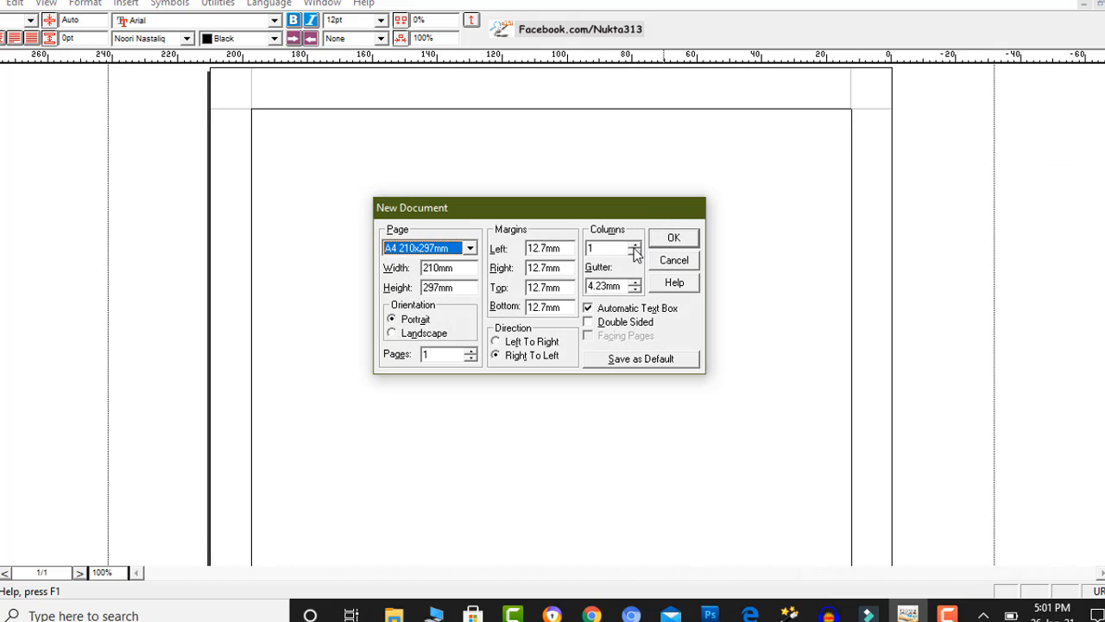
left_click(636, 245)
left_click(635, 246)
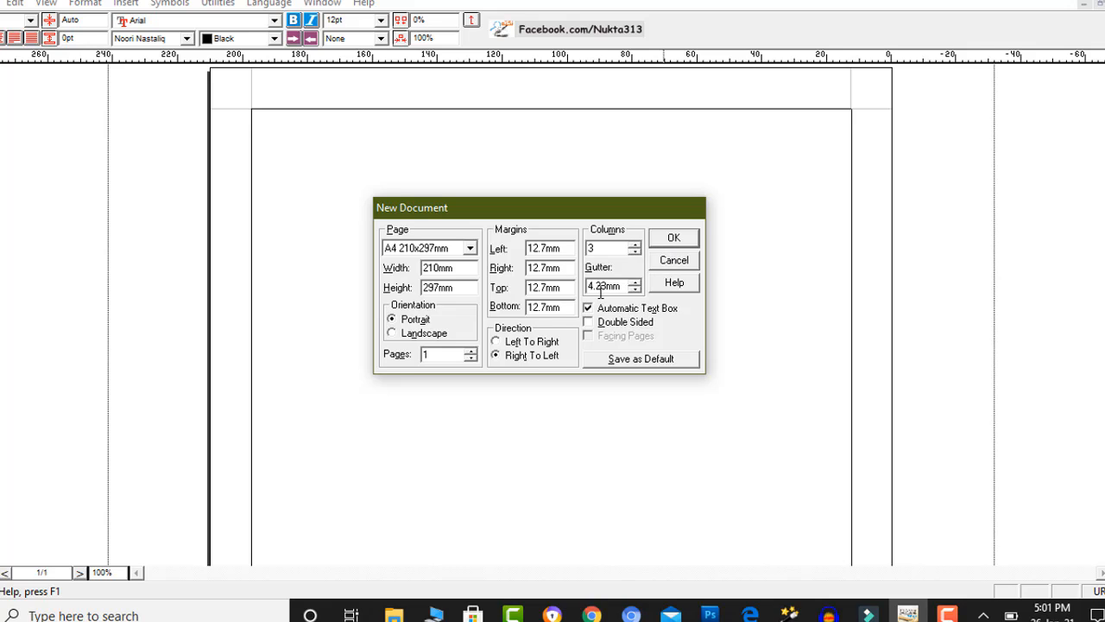
left_click(635, 289)
left_click(634, 289)
left_click(635, 289)
left_click(635, 289)
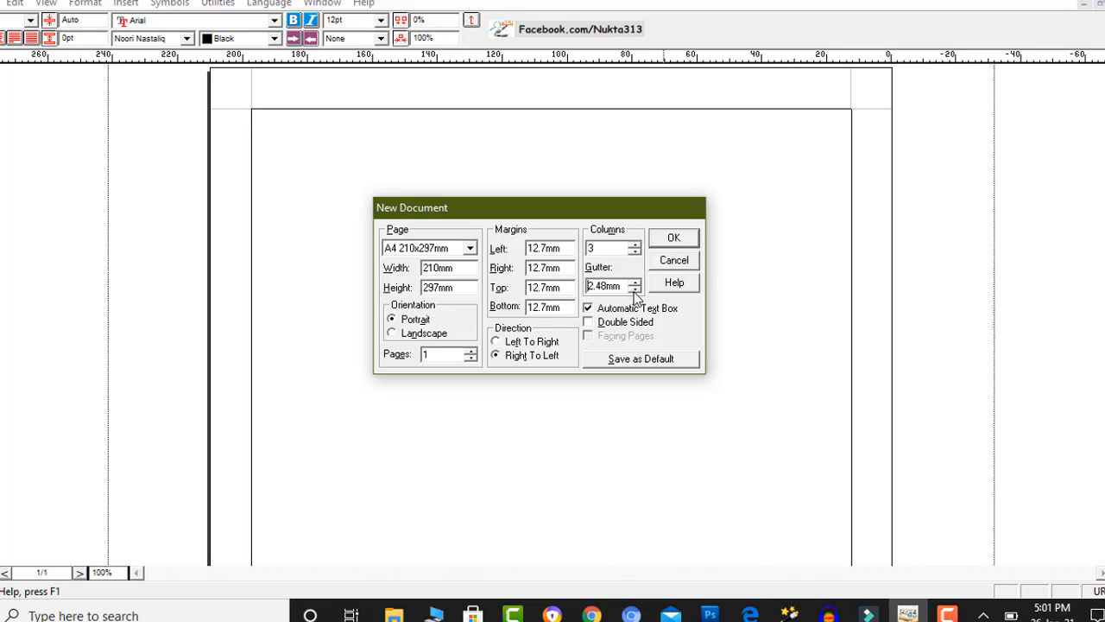
left_click(681, 244)
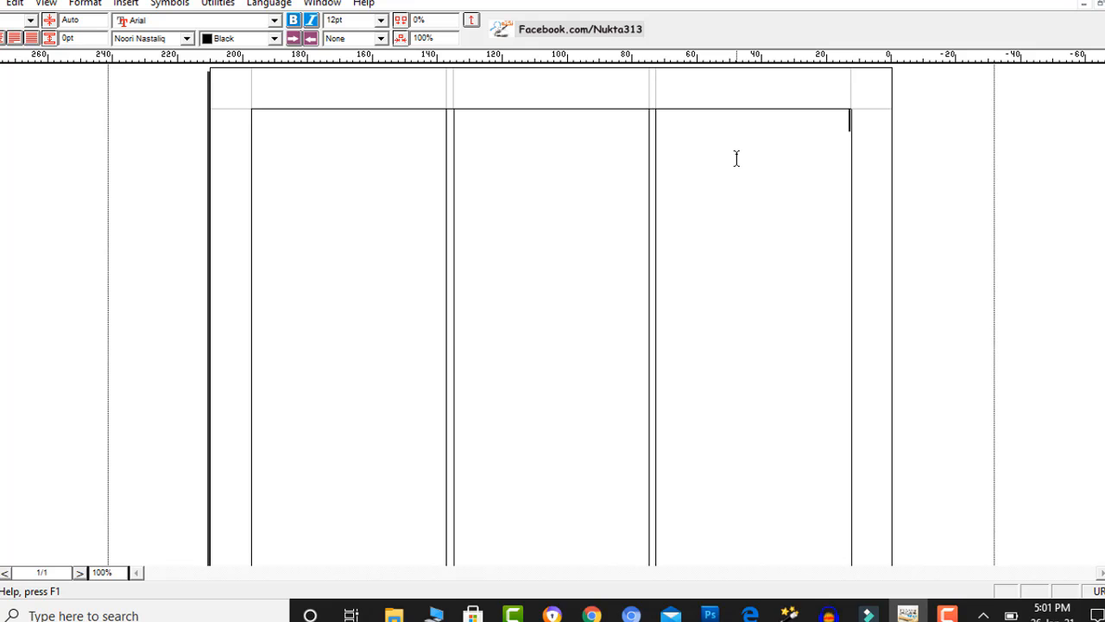
- Close the three most recently created documents to free room for new ones
key("ctrl+n")
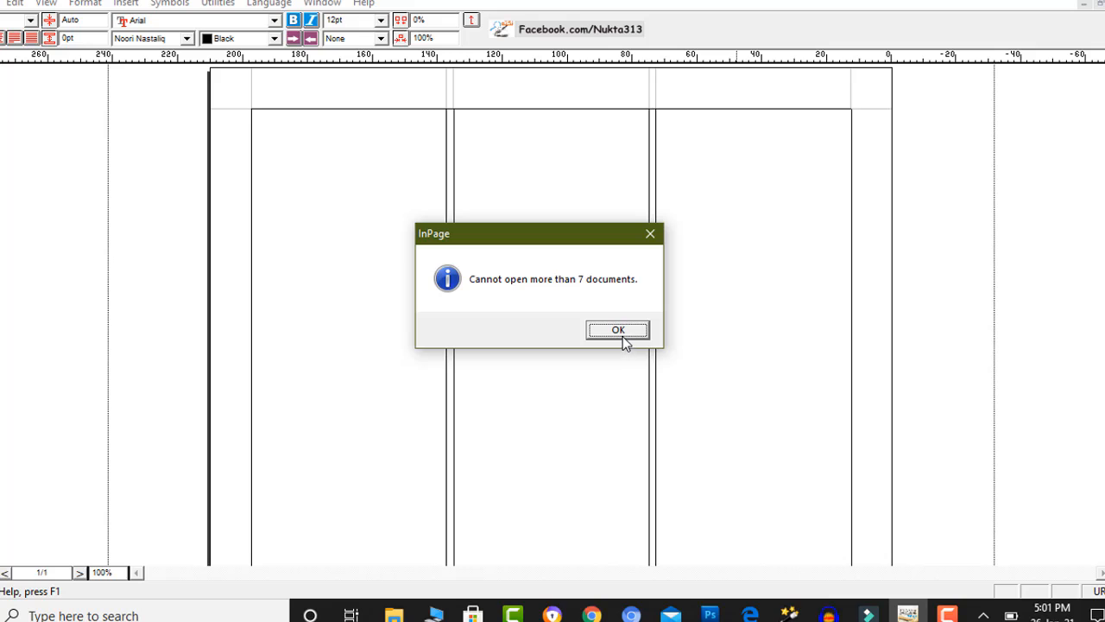
left_click(619, 332)
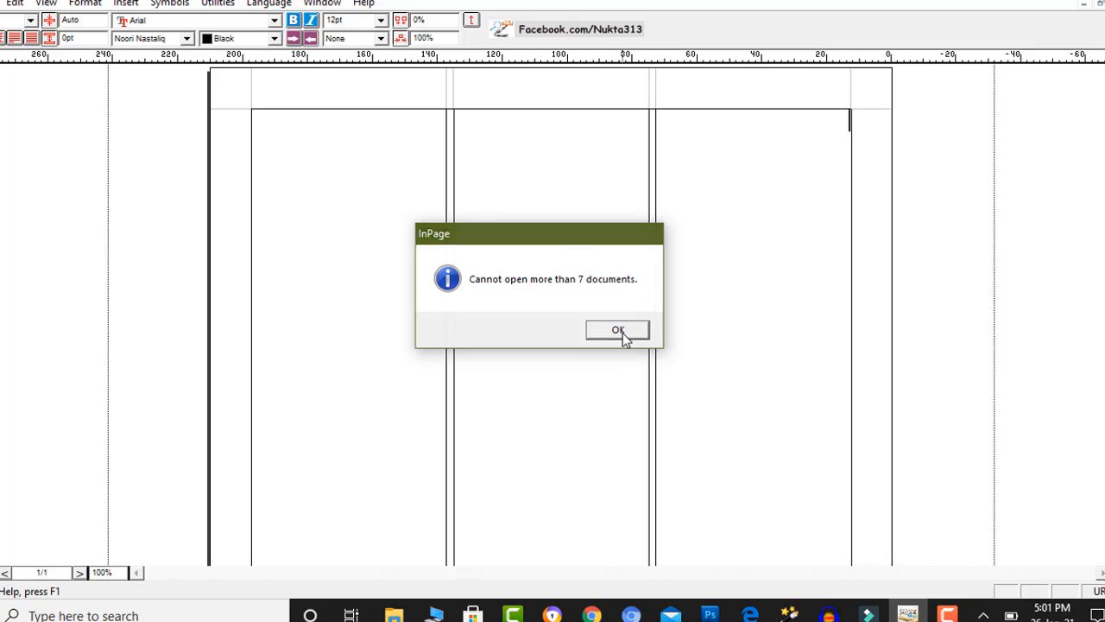
left_click(1084, 19)
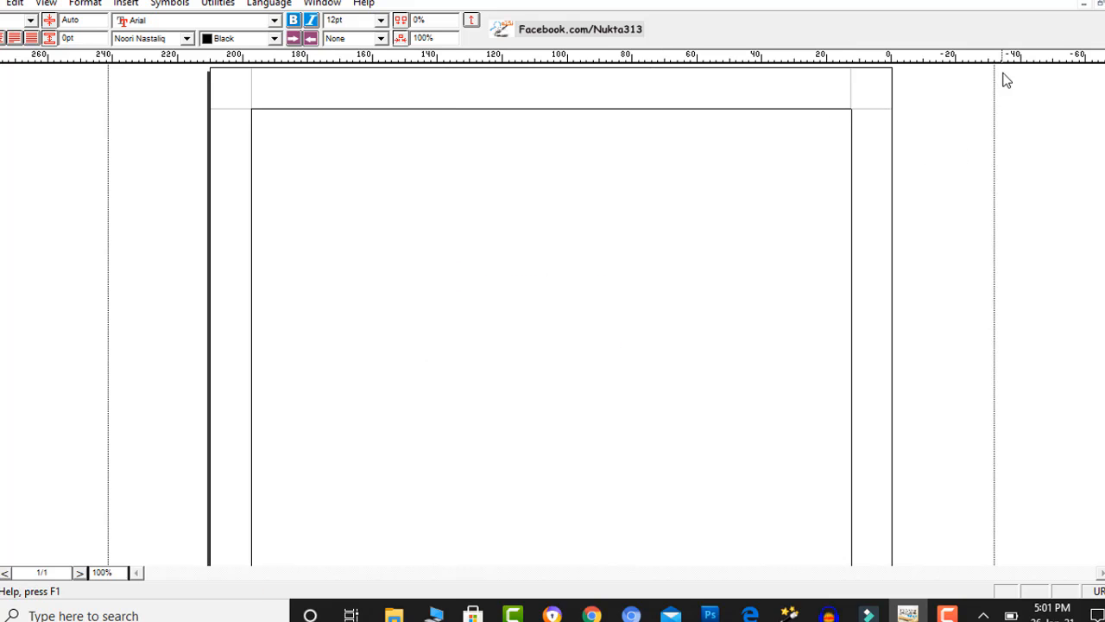
key("ctrl+n")
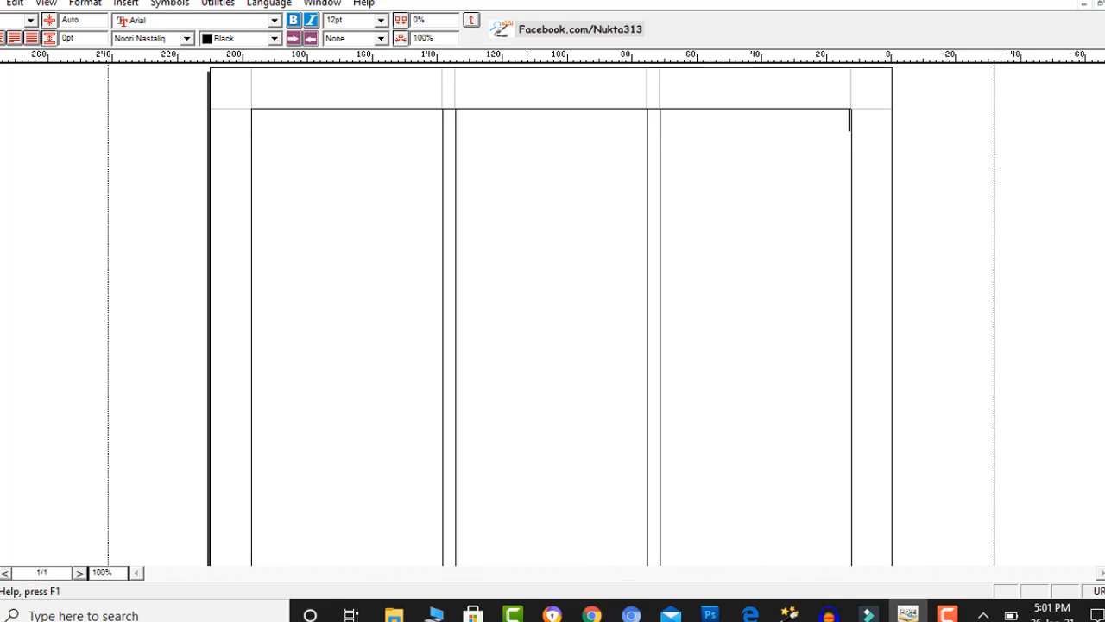
key("ctrl+F4")
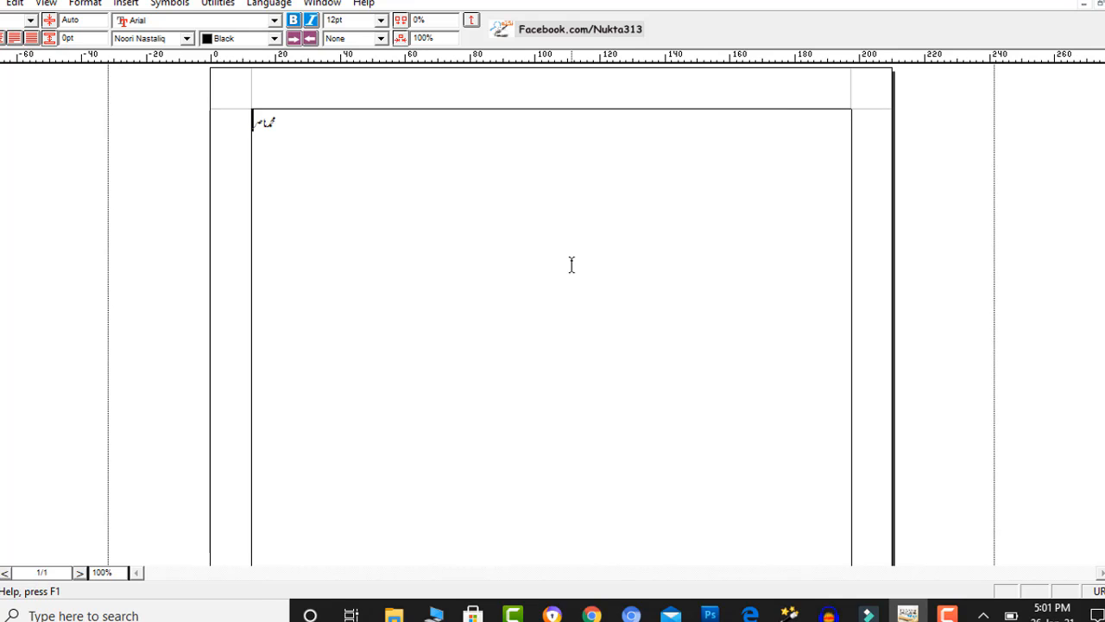
- Create an A4 document without the automatic text box and draw a text box about 67 mm wide in the page's upper half
key("ctrl+n")
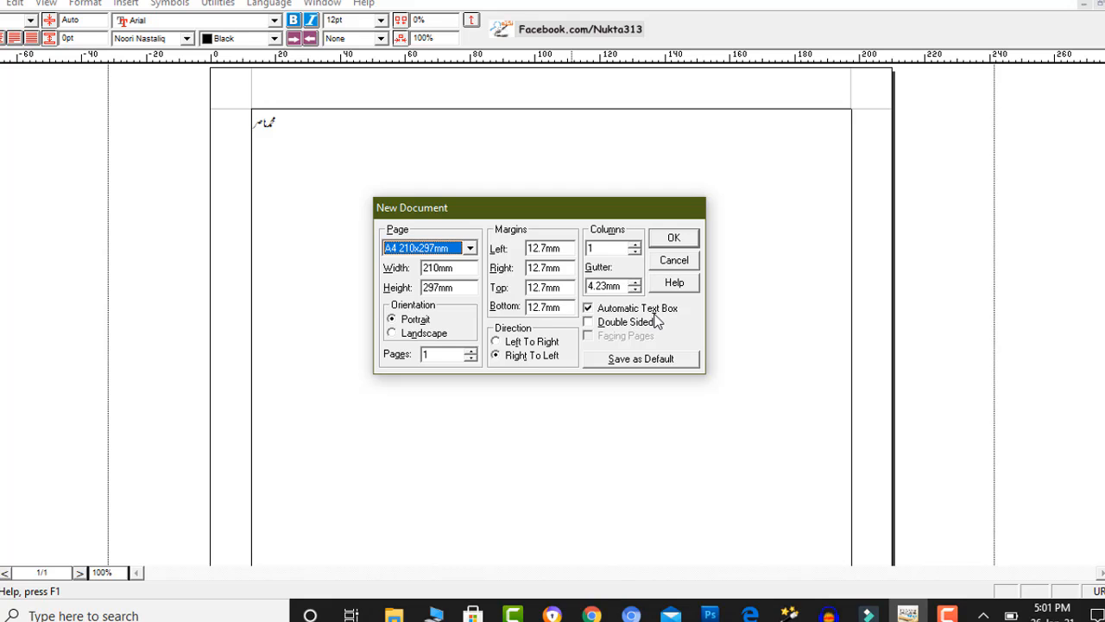
left_click(592, 323)
left_click(594, 324)
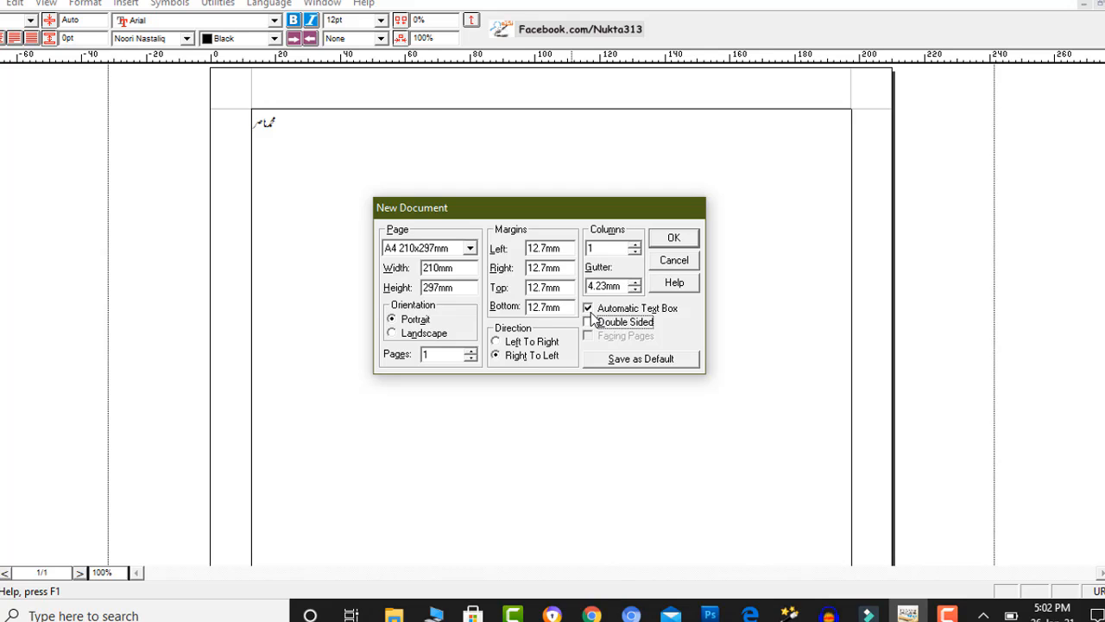
left_click(588, 308)
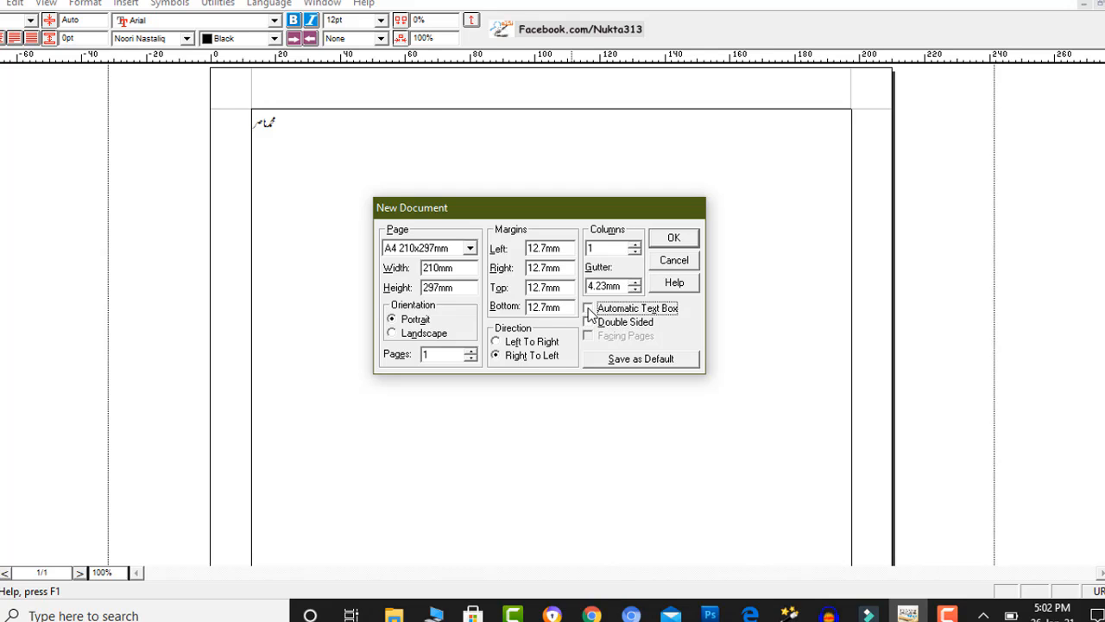
left_click(688, 240)
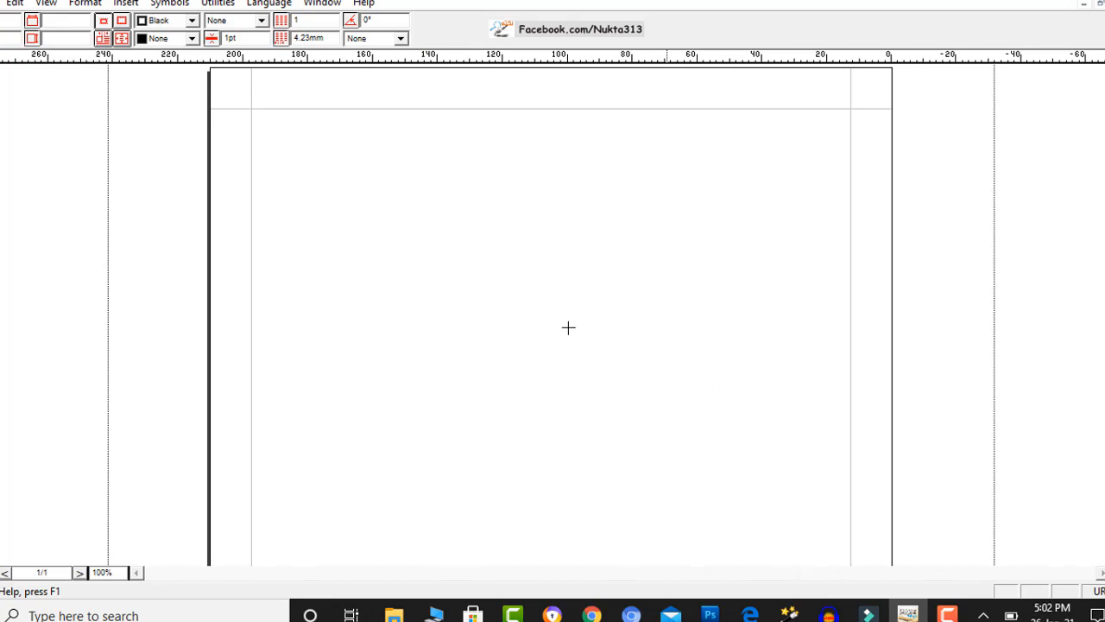
left_click_drag(370, 196, 587, 361)
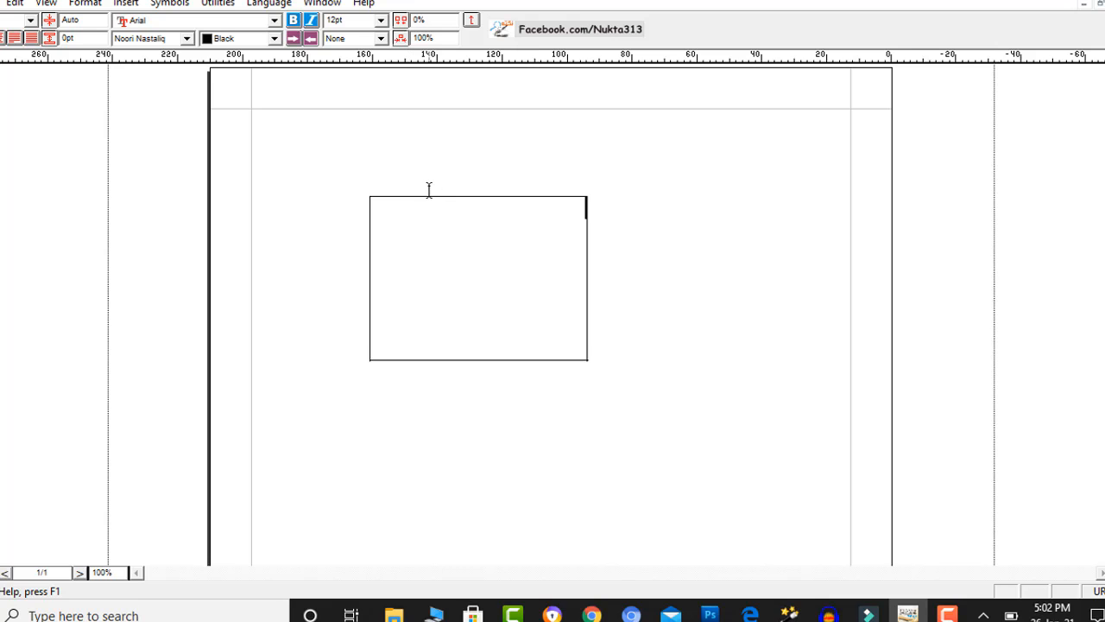
- Create a single-column A4 portrait document with the automatic text box enabled
key("ctrl+n")
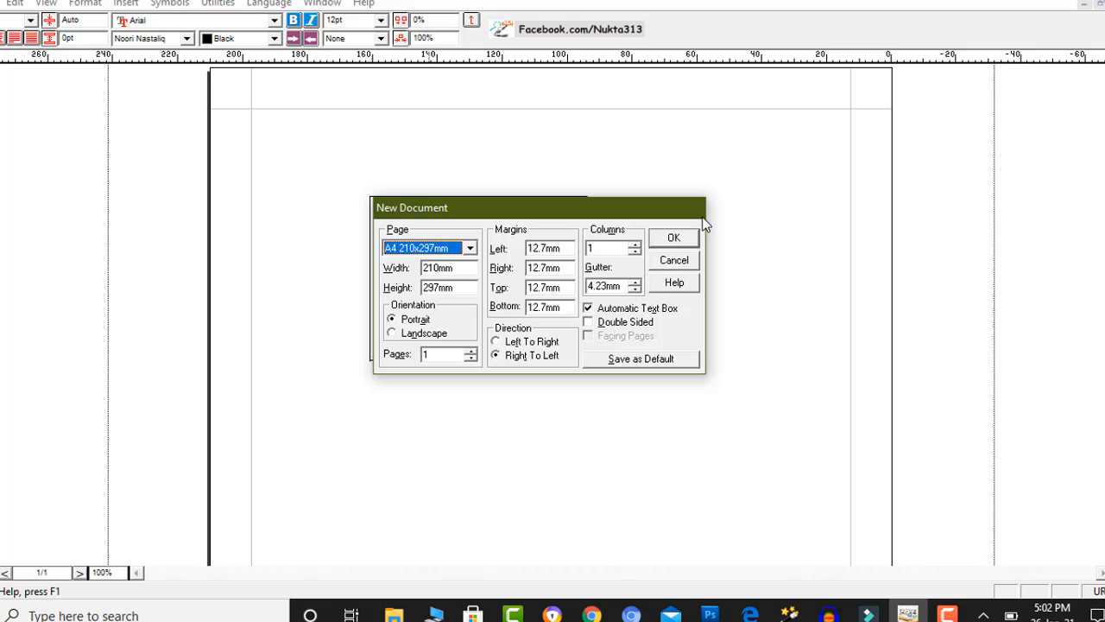
left_click(675, 238)
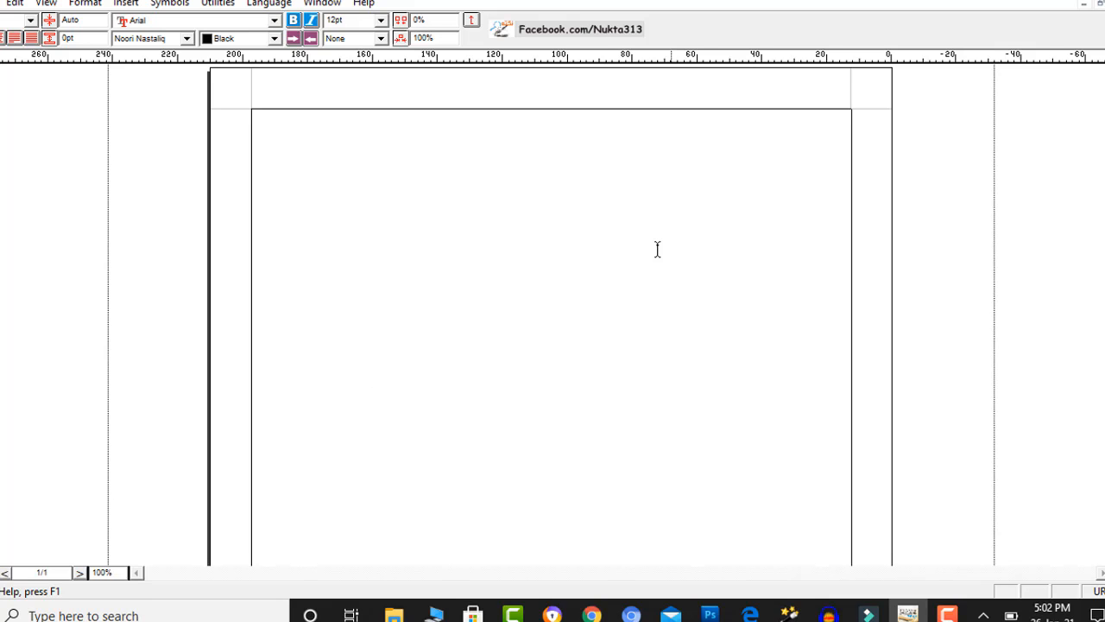
- Start another new A4 document and enable the Double Sided option for it
key("ctrl+n")
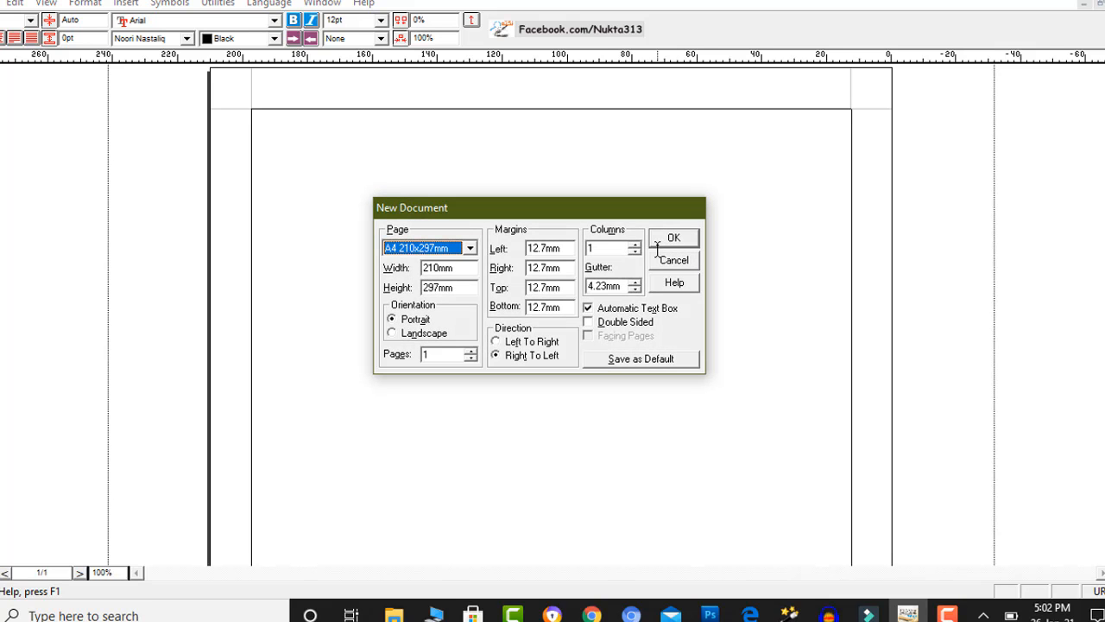
left_click(589, 323)
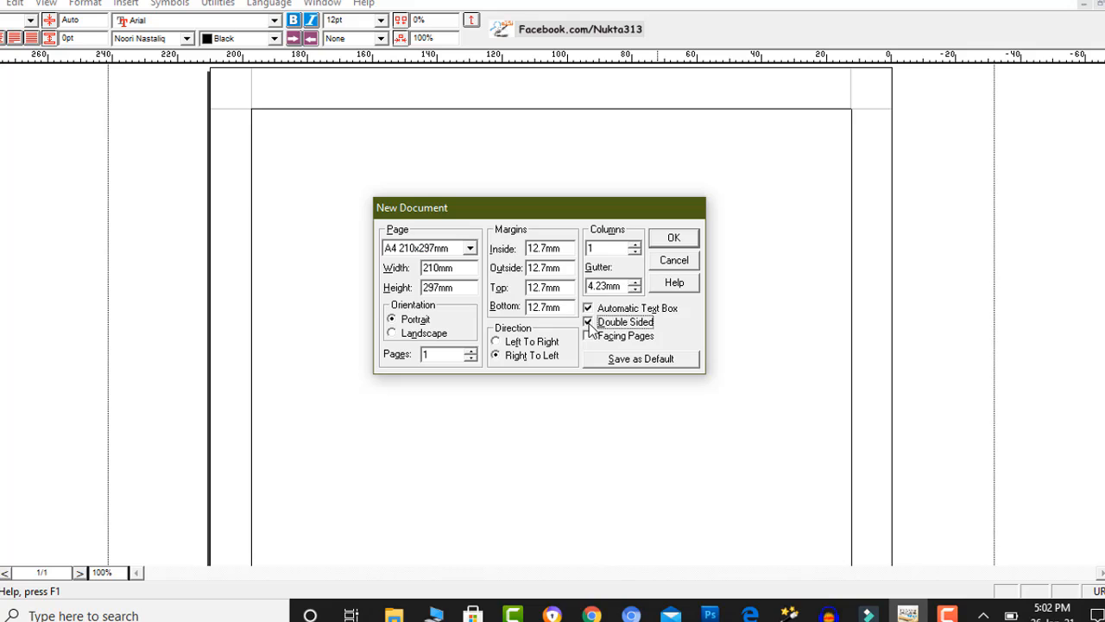